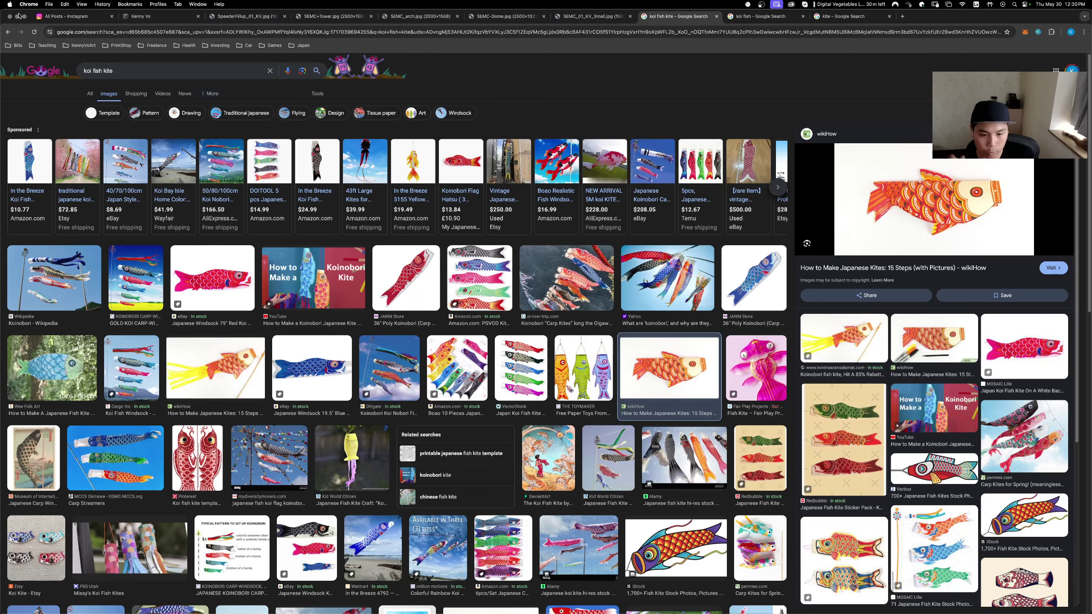
- Switch to Photoshop and compare the ship sketches with Layer 2 copy 3 hidden and shown
{"action": "left_click", "coordinate": [17, 17]}
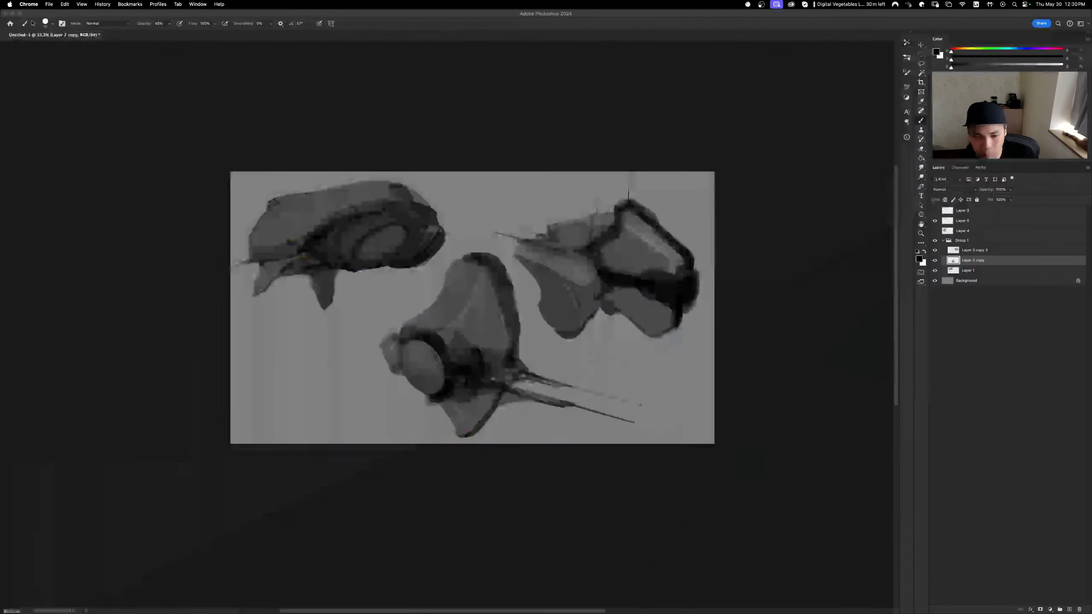
{"action": "left_click", "coordinate": [935, 250]}
{"action": "left_click", "coordinate": [935, 251]}
{"action": "left_click", "coordinate": [935, 251]}
{"action": "left_click", "coordinate": [934, 250]}
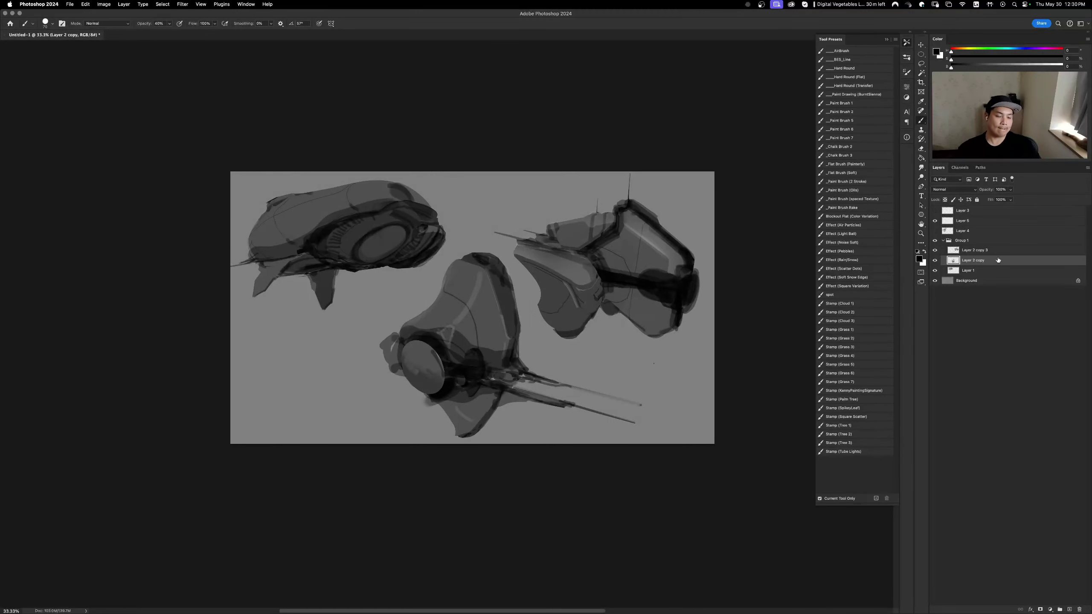
- Move the upper-right ship on Layer 2 copy 3 slightly downward, activate the Eraser and check the layer hidden and shown
{"action": "left_click", "coordinate": [977, 251]}
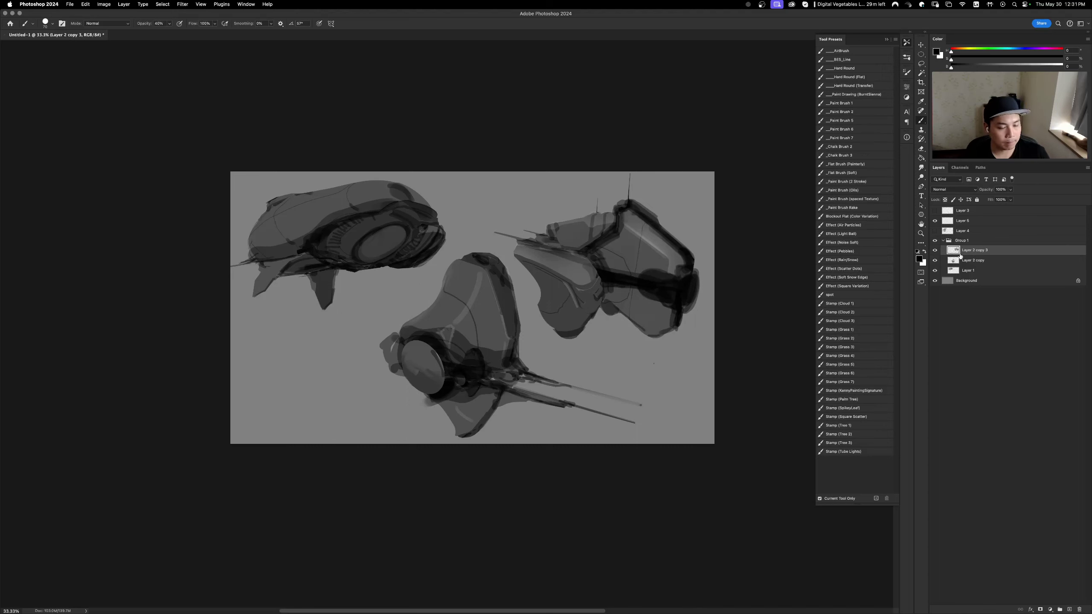
{"action": "mouse_move", "coordinate": [679, 266]}
{"action": "left_mouse_down"}
{"action": "mouse_move", "coordinate": [511, 275]}
{"action": "mouse_move", "coordinate": [718, 260]}
{"action": "mouse_move", "coordinate": [699, 275]}
{"action": "mouse_move", "coordinate": [745, 277]}
{"action": "left_mouse_up"}
{"action": "key", "text": "e"}
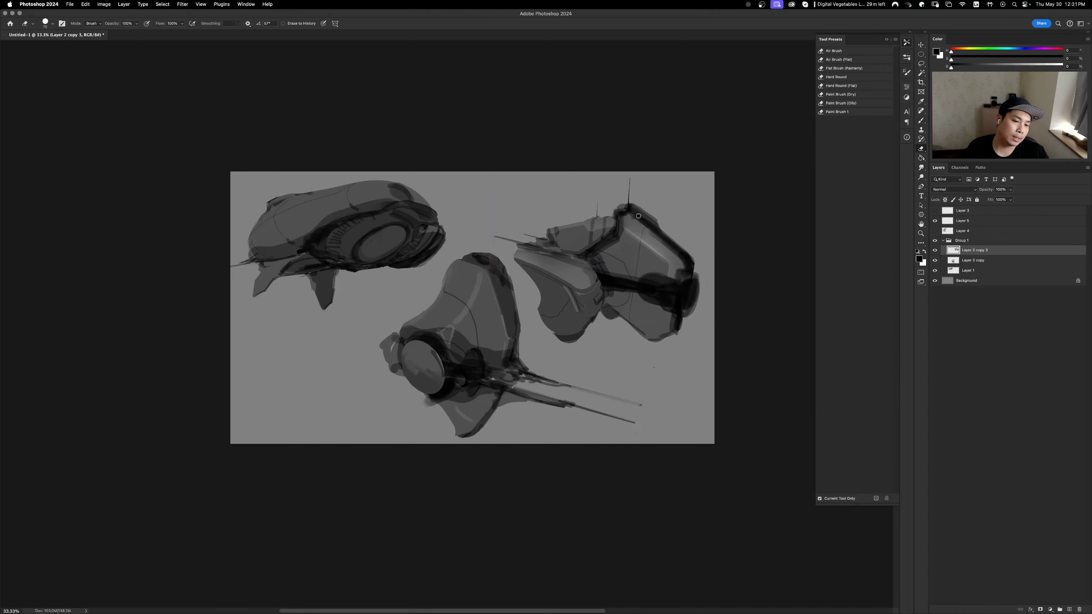
{"action": "left_click", "coordinate": [934, 250]}
{"action": "left_click", "coordinate": [935, 250]}
- Collapse Group 1, hide it and show Layer 4 instead
{"action": "left_click", "coordinate": [989, 261]}
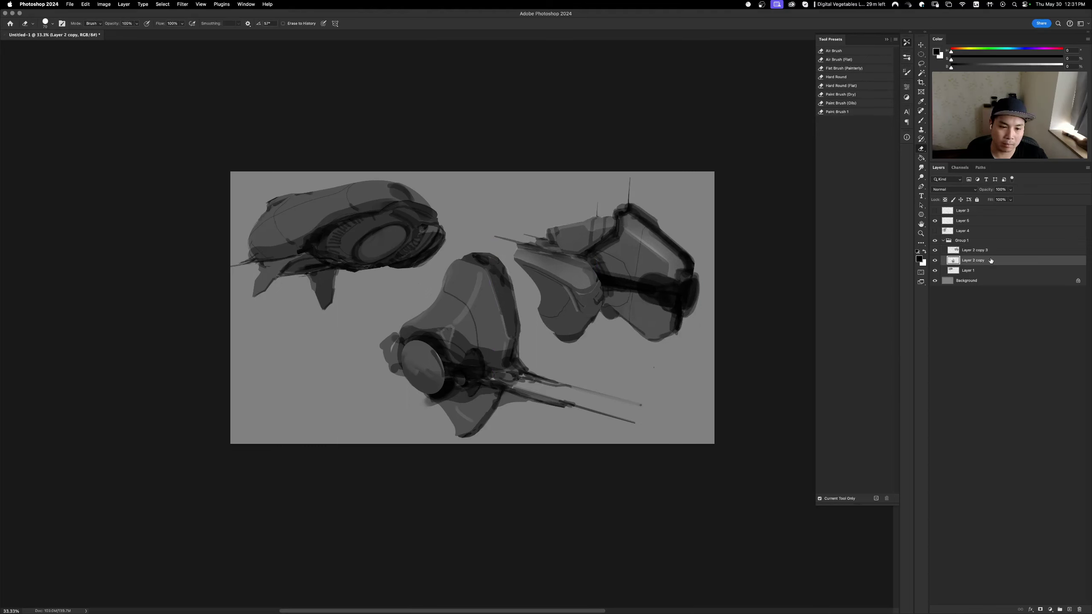
{"action": "left_click", "coordinate": [944, 251]}
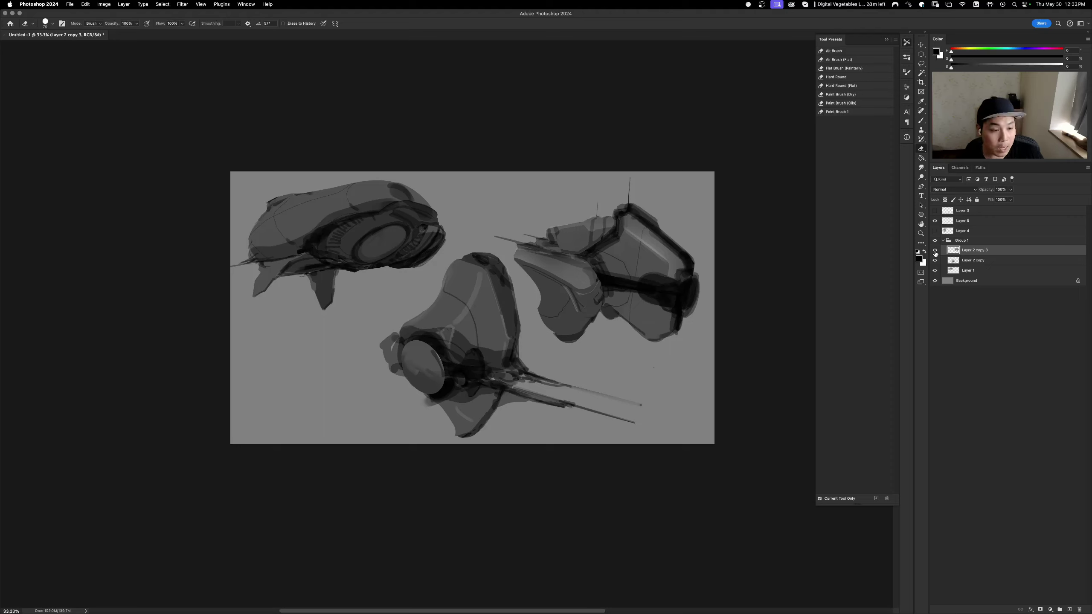
{"action": "left_click", "coordinate": [944, 241]}
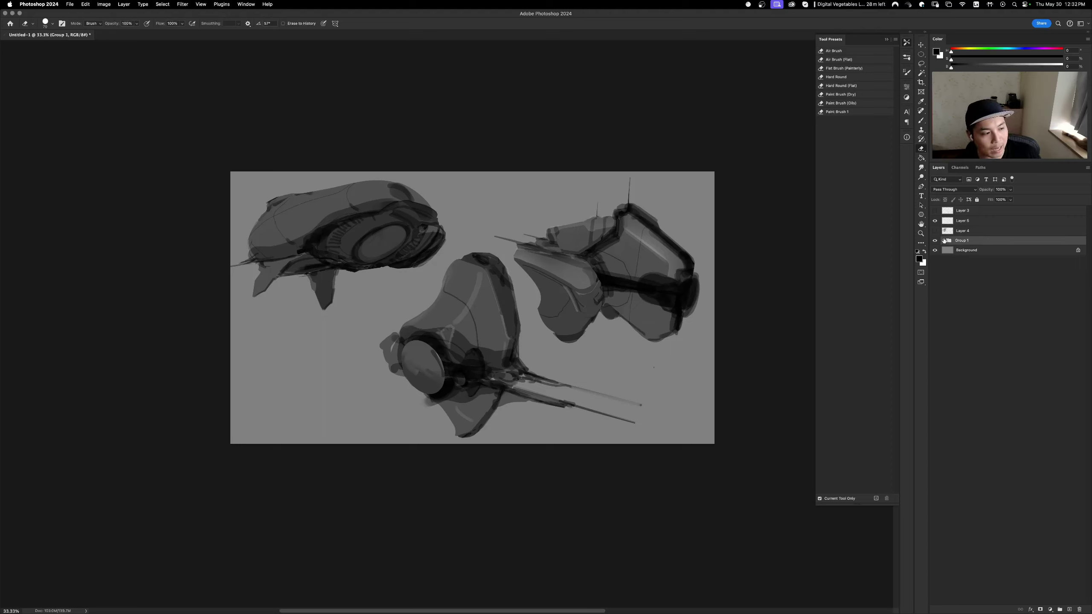
{"action": "left_click", "coordinate": [935, 241]}
{"action": "left_click", "coordinate": [936, 241]}
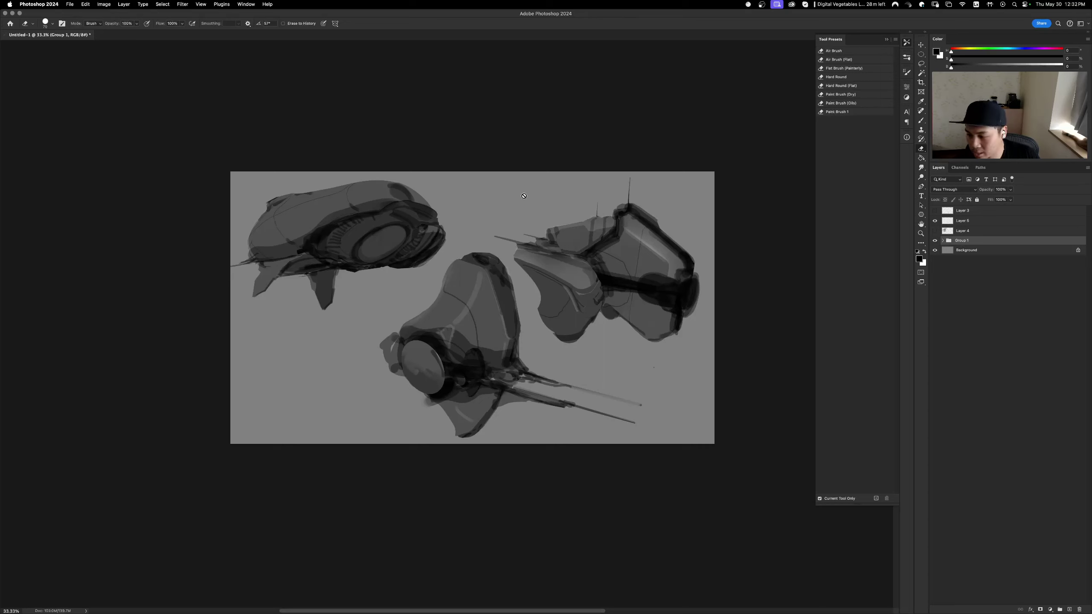
{"action": "left_click", "coordinate": [935, 240]}
{"action": "left_click", "coordinate": [936, 231]}
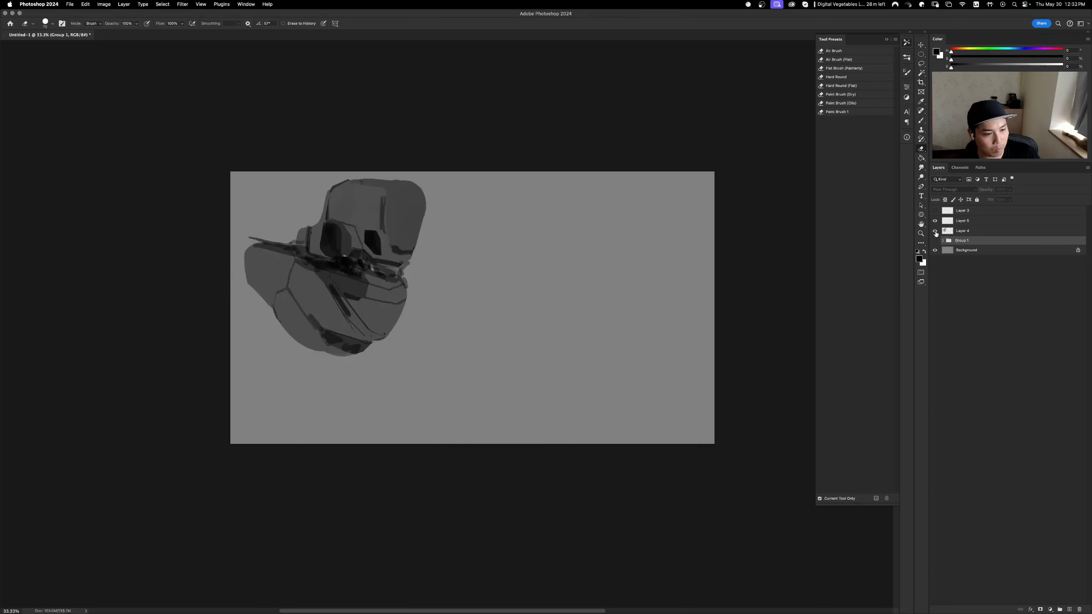
- Enlarge the sketch on Layer 4 with Free Transform and move it to the middle of the canvas
{"action": "left_click", "coordinate": [955, 233]}
{"action": "key", "text": "ctrl+t"}
{"action": "left_click_drag", "start_coordinate": [413, 315], "coordinate": [488, 349]}
{"action": "left_click_drag", "start_coordinate": [502, 210], "coordinate": [532, 178]}
{"action": "mouse_move", "coordinate": [507, 241]}
{"action": "left_mouse_down"}
{"action": "mouse_move", "coordinate": [568, 251]}
{"action": "mouse_move", "coordinate": [549, 251]}
{"action": "left_mouse_up"}
{"action": "key", "text": "e"}
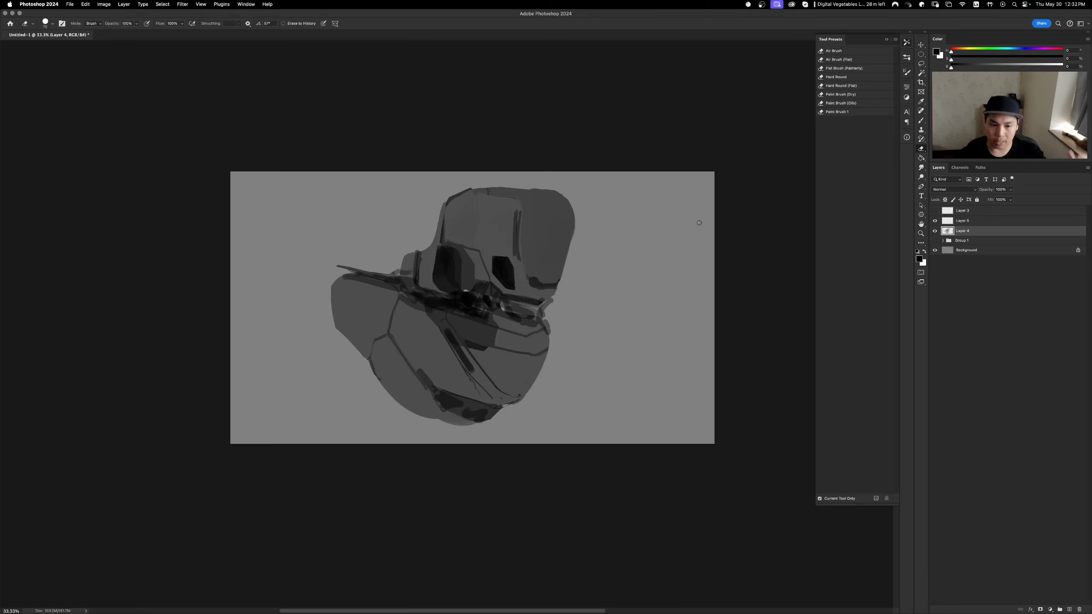
- Hide Layer 4 and show the three ship sketches in Group 1 again
{"action": "left_click_drag", "start_coordinate": [935, 231], "coordinate": [935, 250]}
{"action": "left_click", "coordinate": [935, 250]}
{"action": "left_click", "coordinate": [934, 241]}
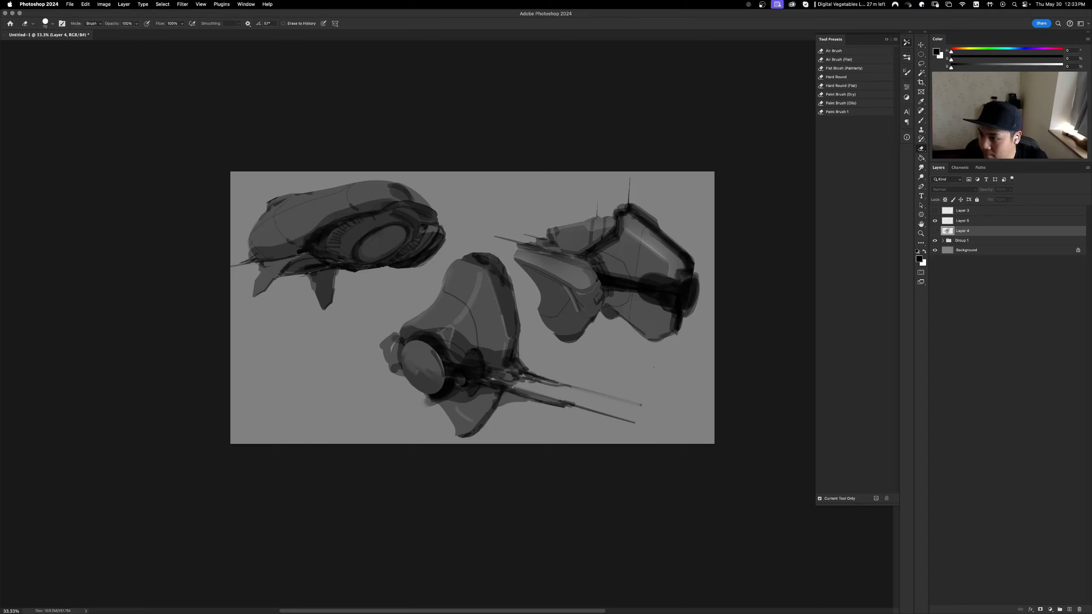
{"action": "key", "text": "F5"}
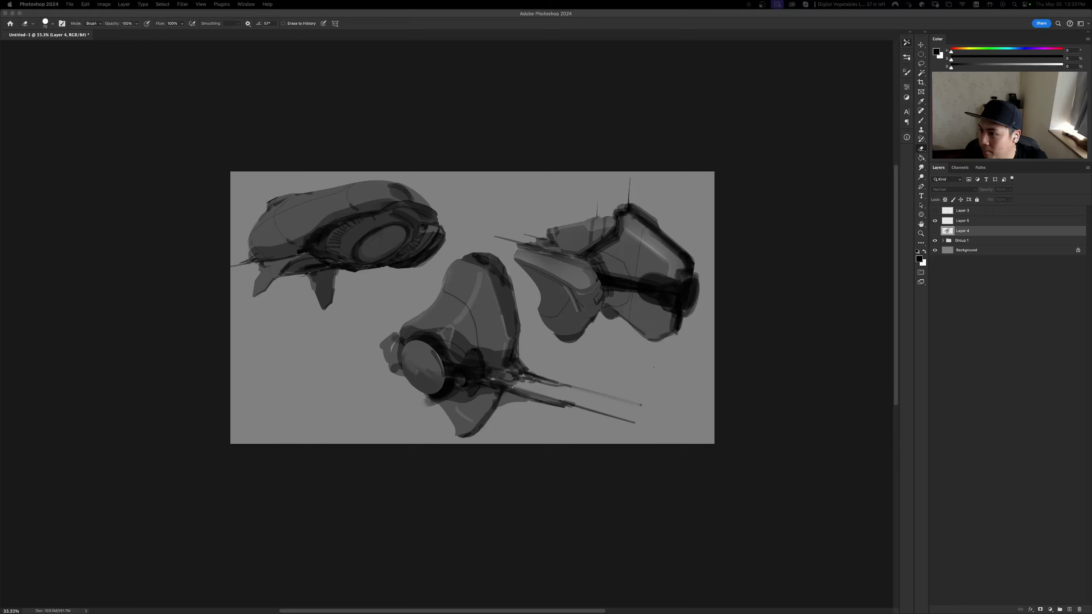
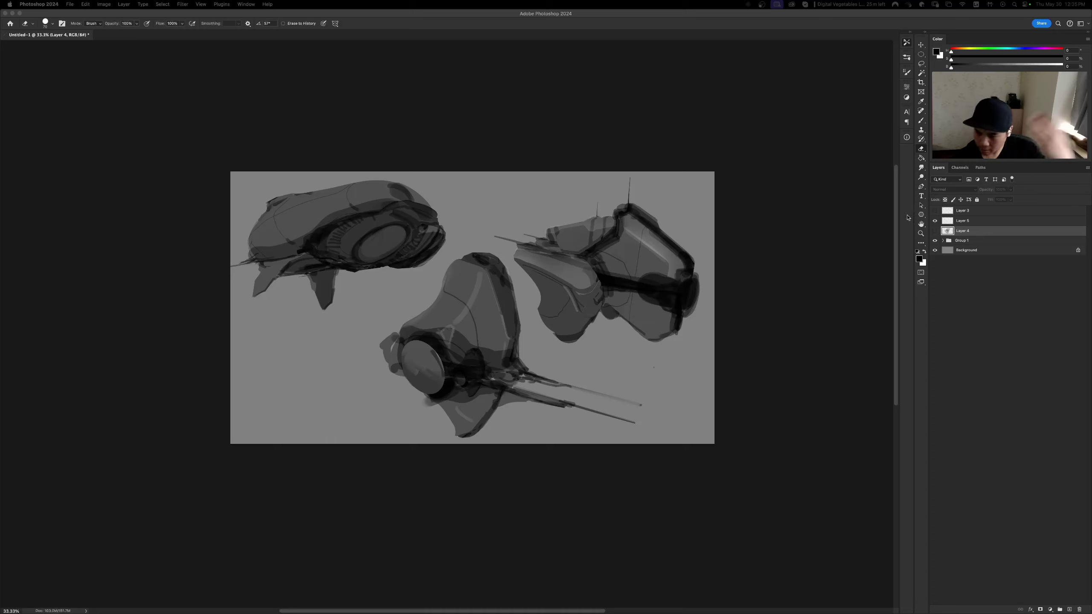
{"action": "left_click", "coordinate": [907, 42]}
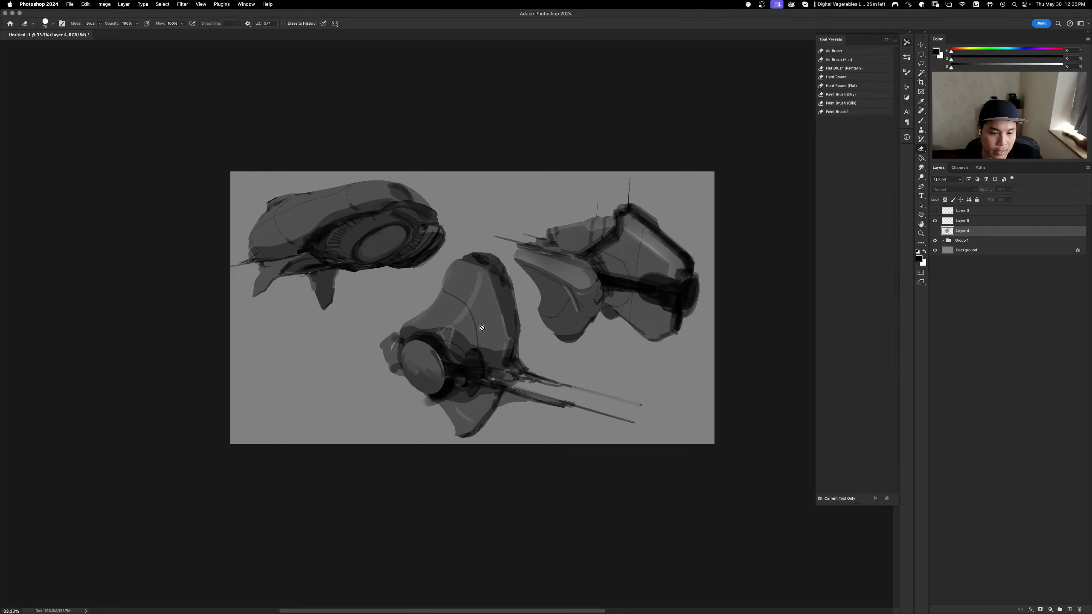
- Select the lower-middle ship's layer, Layer 2 copy, and add a new empty layer above it
{"action": "key", "text": "v"}
{"action": "mouse_move", "coordinate": [485, 339]}
{"action": "left_mouse_down"}
{"action": "mouse_move", "coordinate": [474, 328]}
{"action": "mouse_move", "coordinate": [485, 339]}
{"action": "left_mouse_up"}
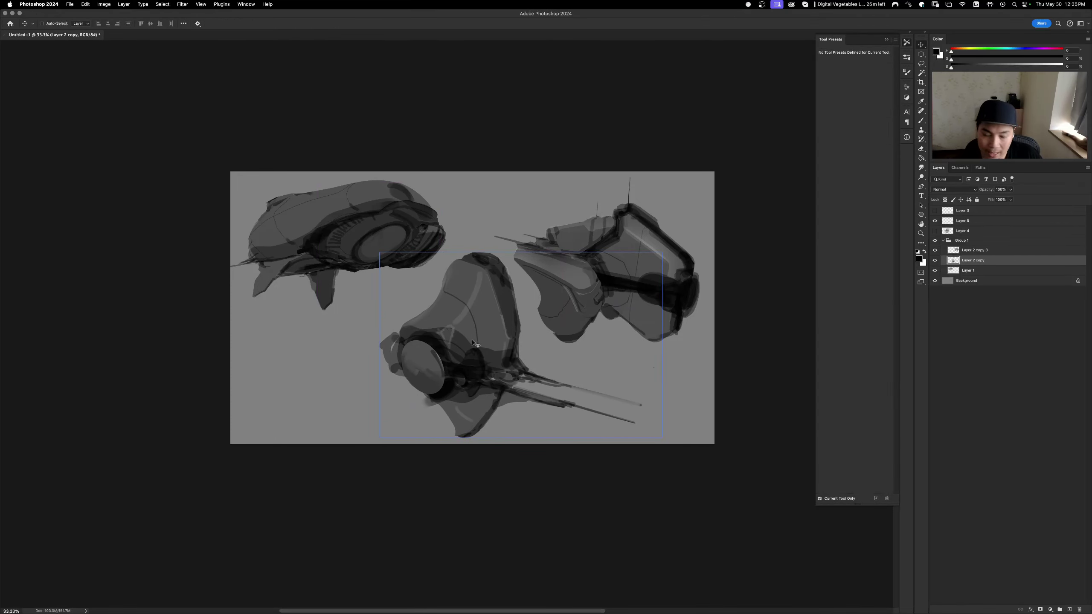
{"action": "key", "text": "b"}
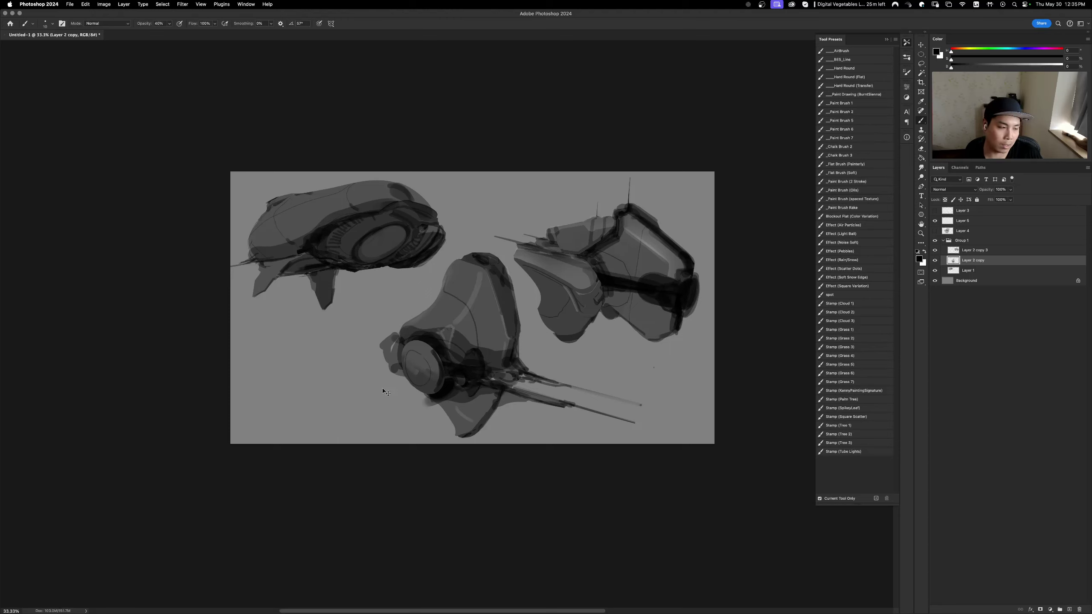
{"action": "key", "text": "super+alt+shift+n"}
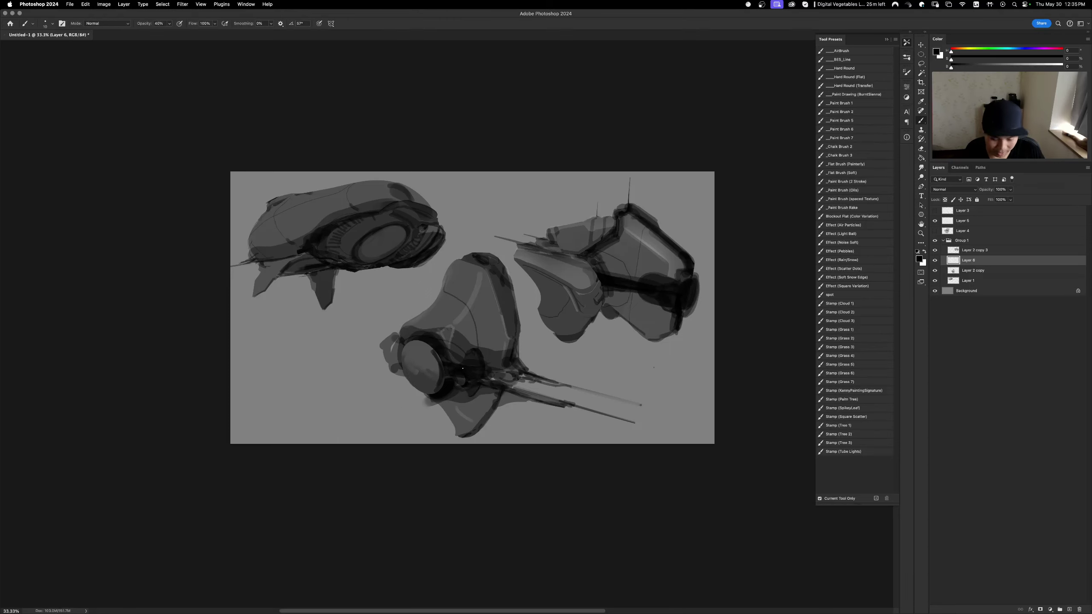
- Make an elliptical selection over the lower ship's round front disc and stroke it in black, centered, with width 5
{"action": "key", "text": "m"}
{"action": "left_click_drag", "start_coordinate": [403, 349], "coordinate": [430, 400]}
{"action": "key", "text": "alt+shift+s"}
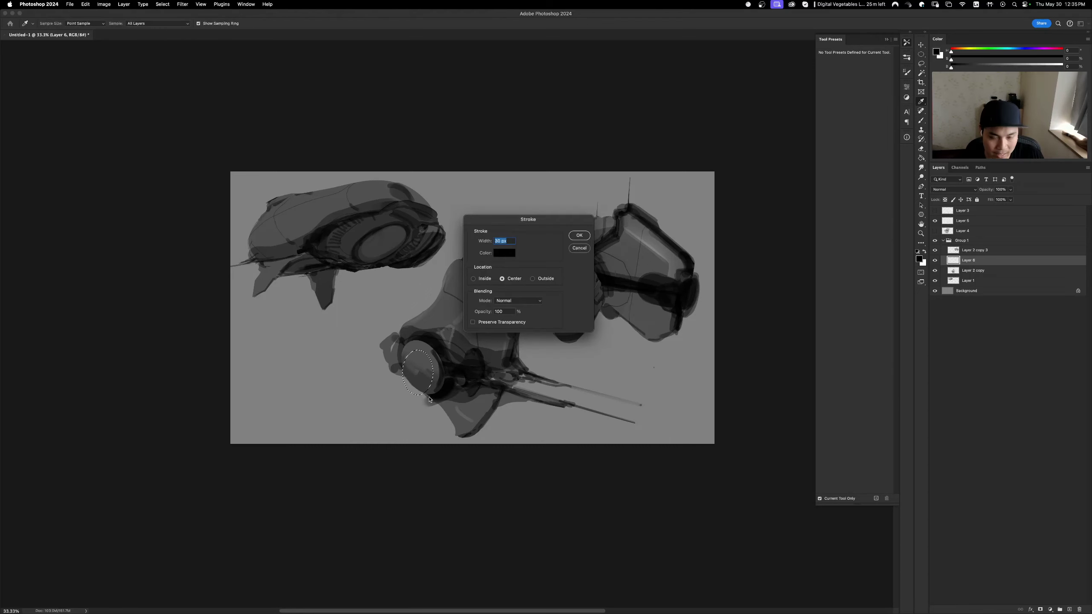
{"action": "type", "text": "5"}
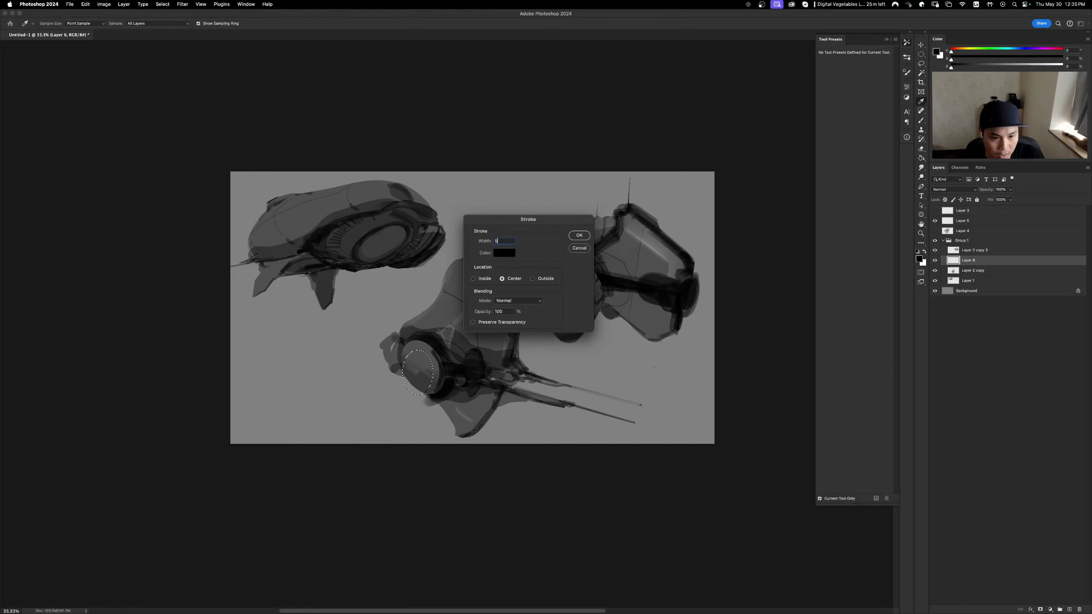
{"action": "key", "text": "Return"}
- Rotate the stroked ellipse counterclockwise with Free Transform to follow the tilt of the round disc
{"action": "key", "text": "ctrl+t"}
{"action": "left_click_drag", "start_coordinate": [482, 347], "coordinate": [473, 324]}
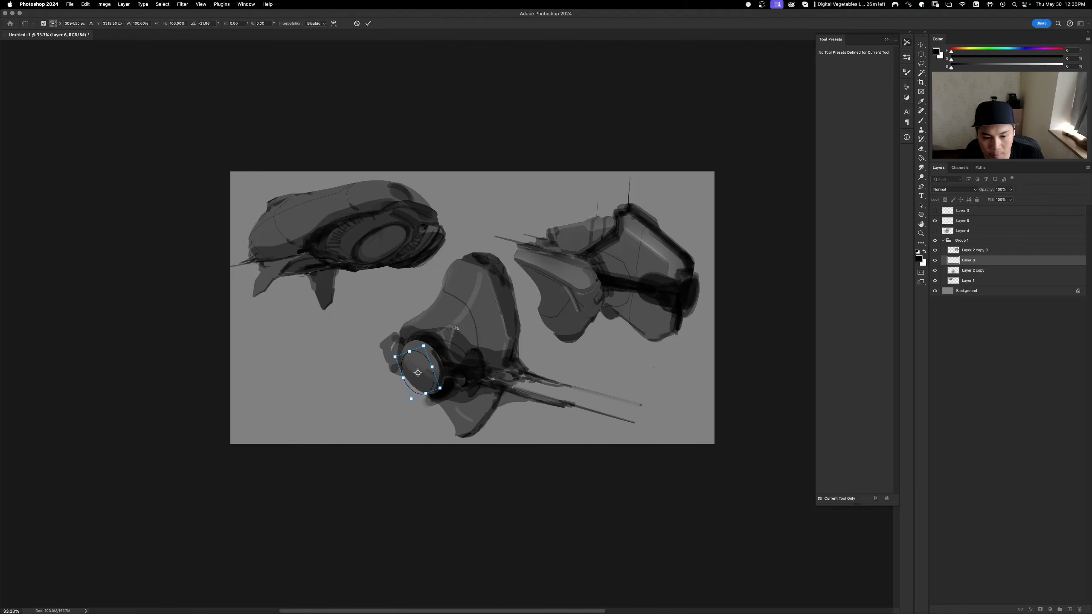
{"action": "key", "text": "Return"}
{"action": "key", "text": "b"}
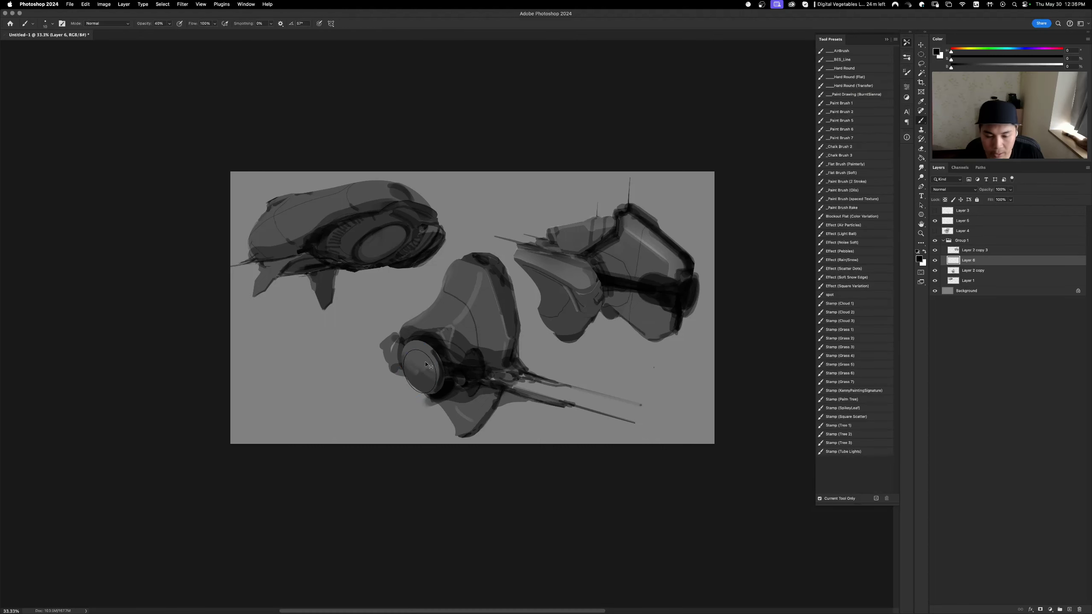
- Fine-tune the ellipse's position and rotation so it sits evenly inside the lower ship's round disc
{"action": "key", "text": "ctrl+t"}
{"action": "left_click_drag", "start_coordinate": [435, 349], "coordinate": [434, 330]}
{"action": "key", "text": "Return"}
{"action": "key", "text": "b"}
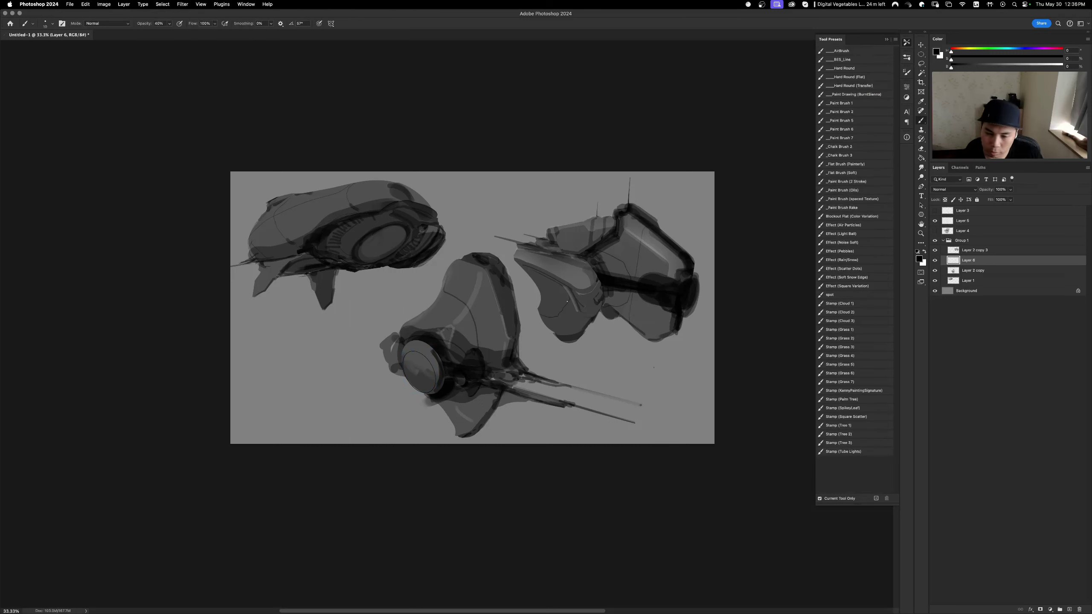
{"action": "left_click_drag", "start_coordinate": [613, 364], "coordinate": [616, 357]}
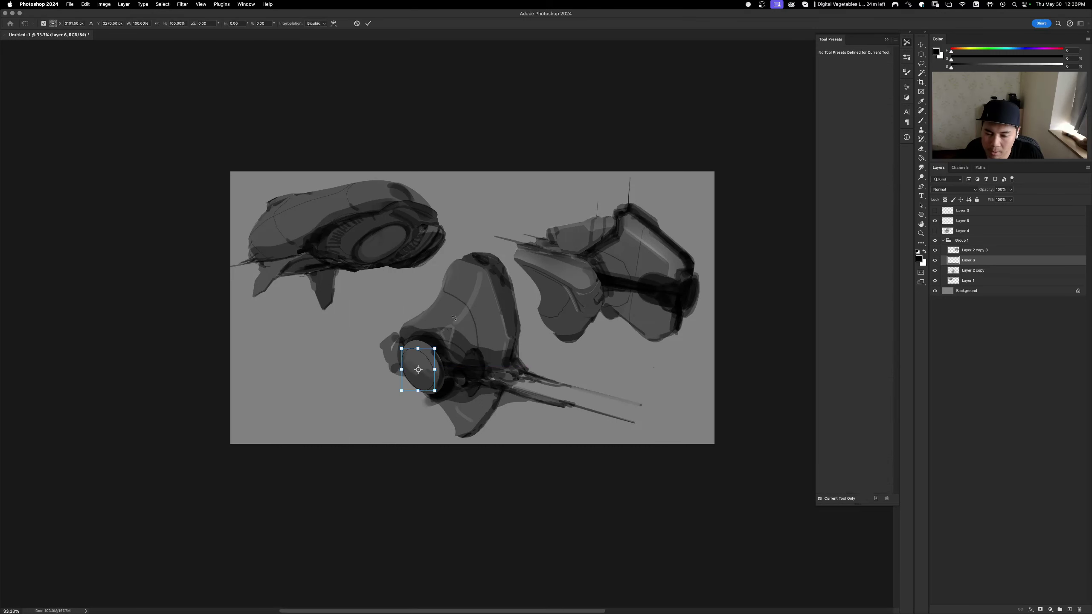
{"action": "key", "text": "ctrl+t"}
{"action": "left_click_drag", "start_coordinate": [454, 311], "coordinate": [465, 294]}
{"action": "key", "text": "Return"}
{"action": "key", "text": "b"}
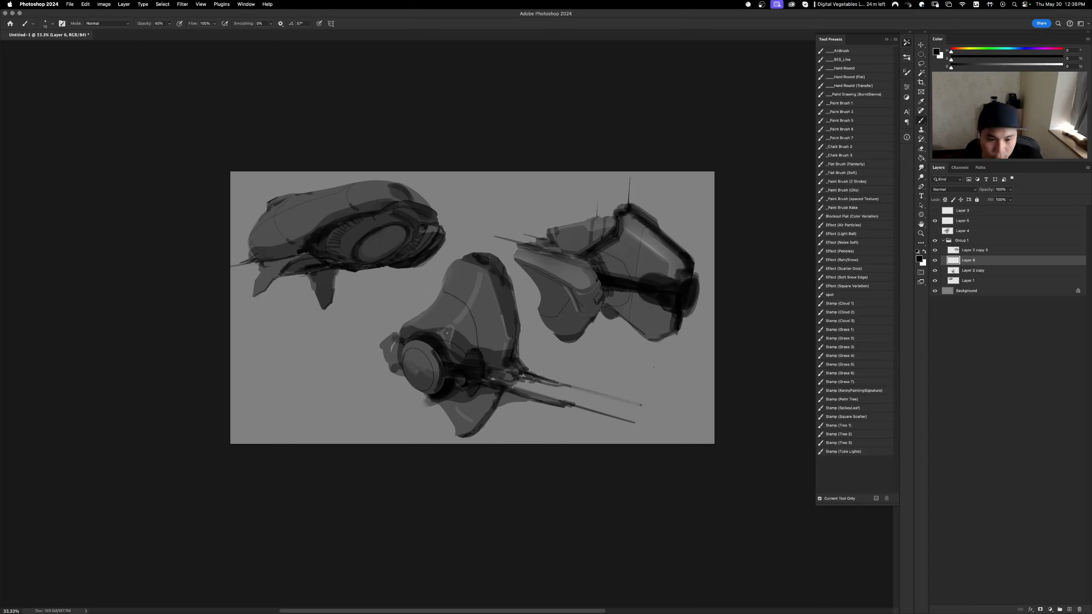
- Merge the ellipse layer down into Layer 2 copy and check the merged layer hidden and shown
{"action": "key", "text": "super+e"}
{"action": "left_click", "coordinate": [935, 261]}
{"action": "left_click", "coordinate": [935, 260]}
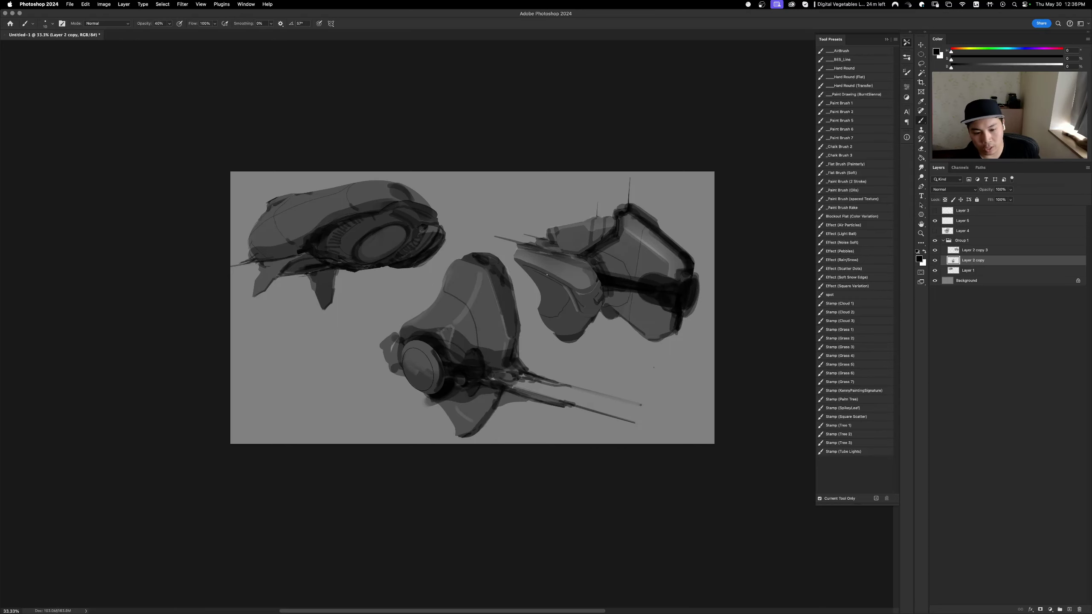
- Smudge the shading on the lower ship's hull beside the round disc, adjusting the brush size and undoing unwanted strokes
{"action": "key", "text": "r"}
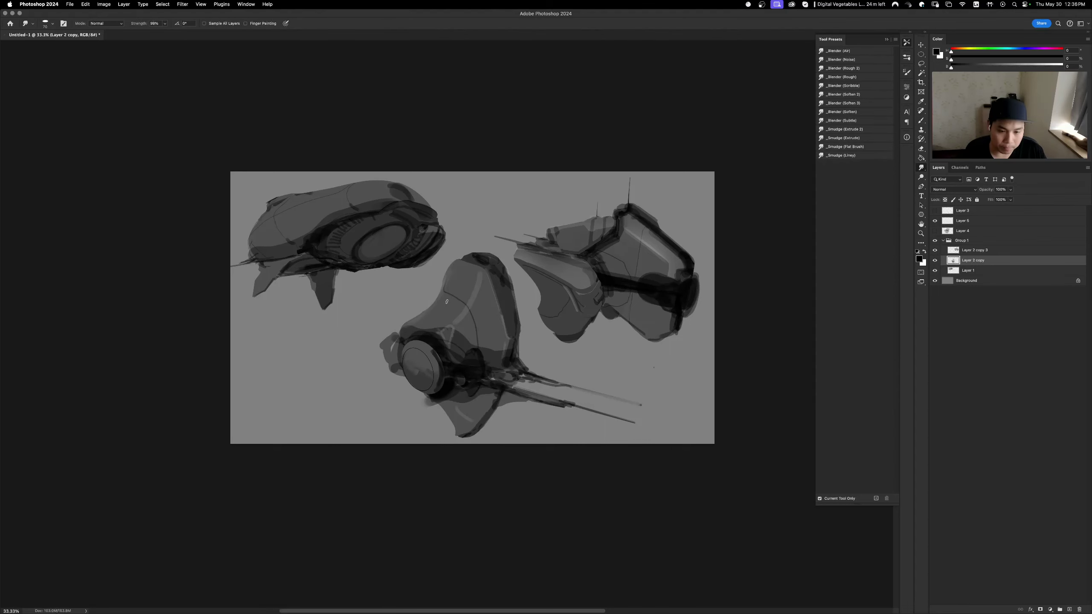
{"action": "key", "text": "bracketright"}
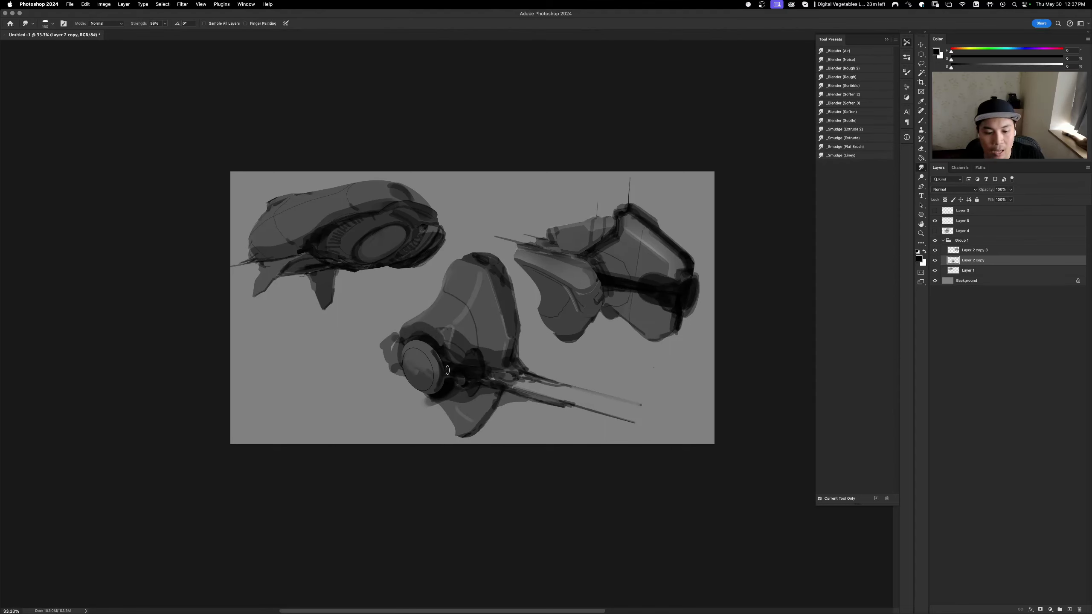
{"action": "key", "text": "super+z"}
{"action": "key", "text": "bracketleft"}
{"action": "key", "text": "bracketleft"}
{"action": "key", "text": "super+z"}
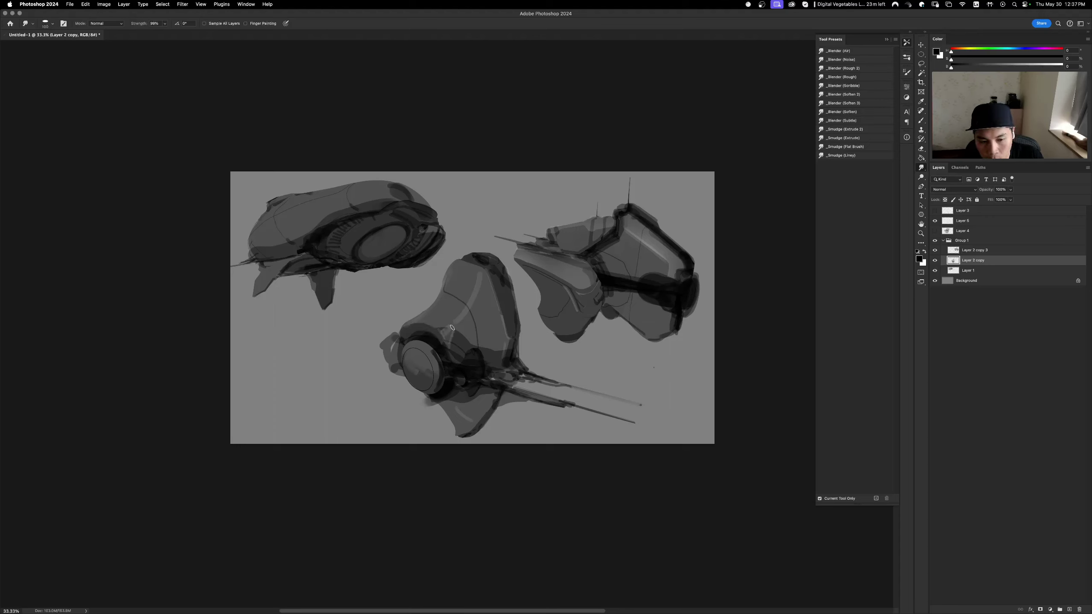
{"action": "key", "text": "super+z"}
{"action": "left_click_drag", "start_coordinate": [442, 334], "coordinate": [455, 310]}
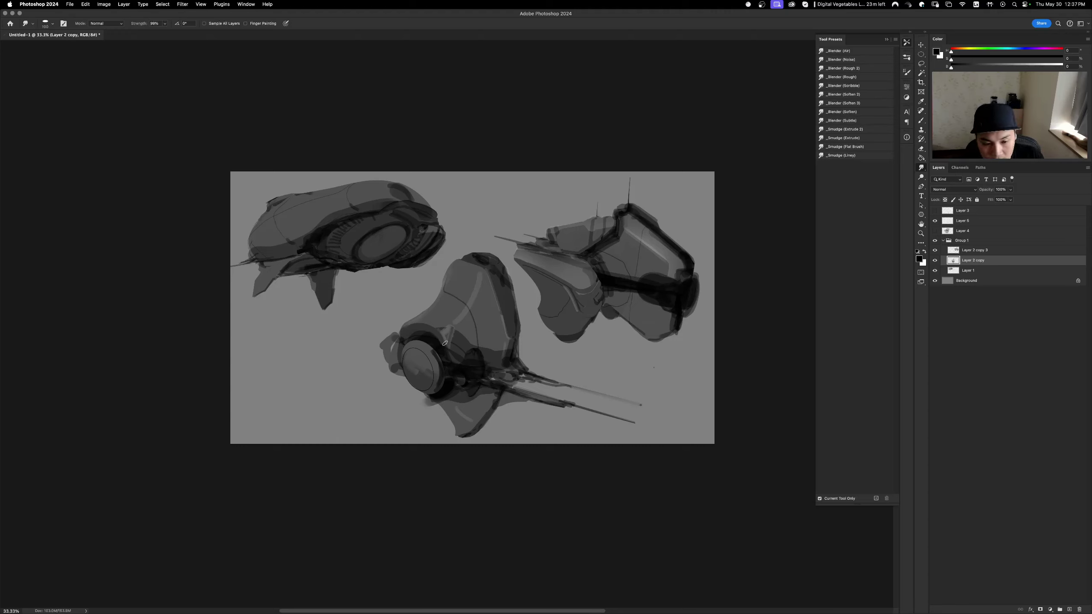
{"action": "key", "text": "super+z"}
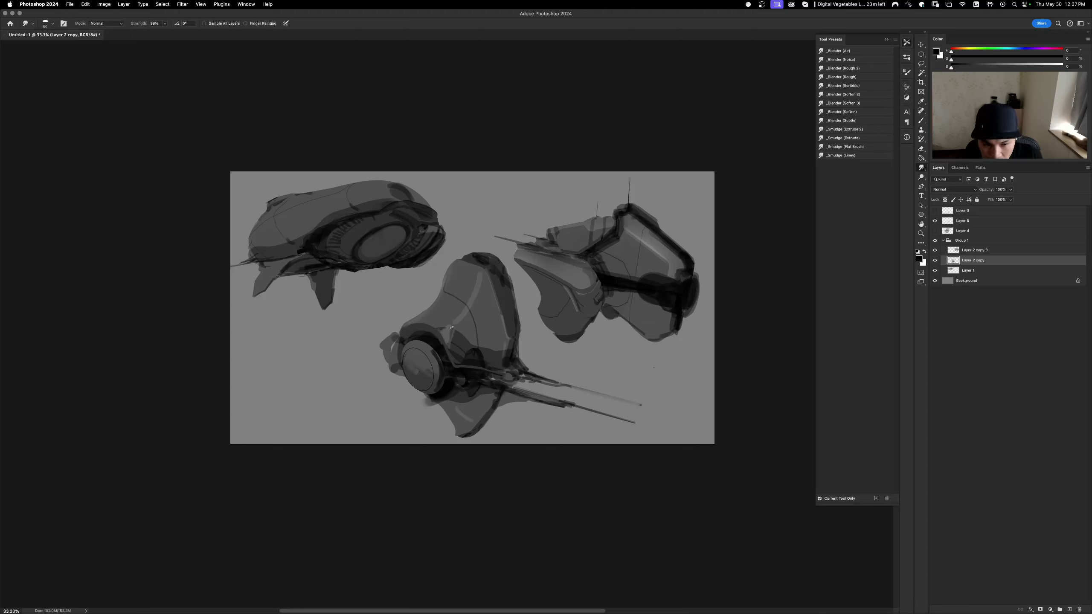
{"action": "left_click_drag", "start_coordinate": [451, 327], "coordinate": [447, 346]}
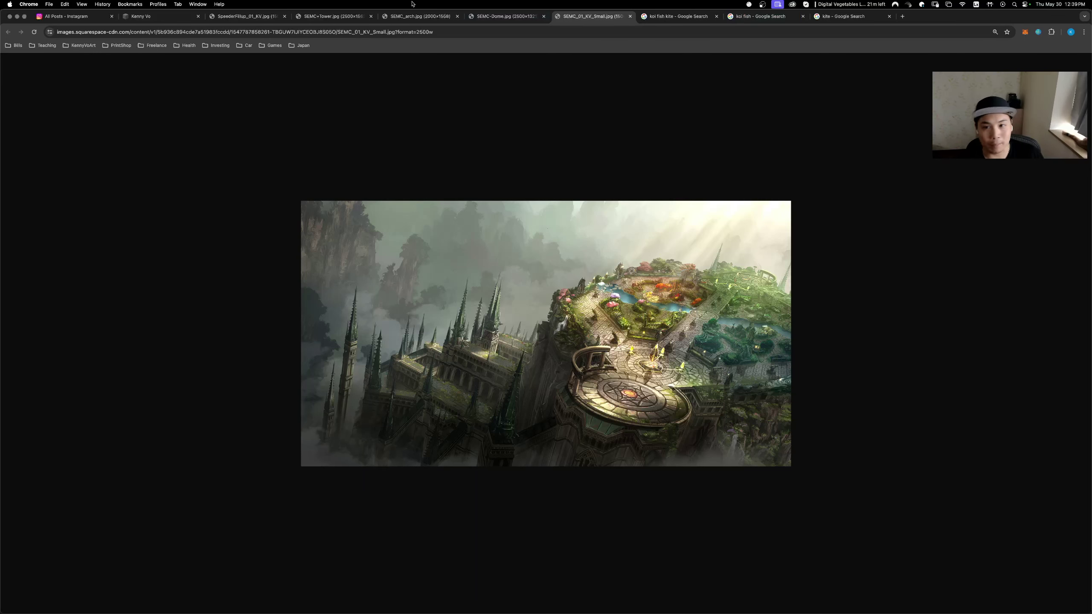
- Switch to Chrome and close the SEMC+Tower, SEMC_arch, SEMC-Dome and SEMC_01_KV_Small image tabs
{"action": "left_click", "coordinate": [350, 19]}
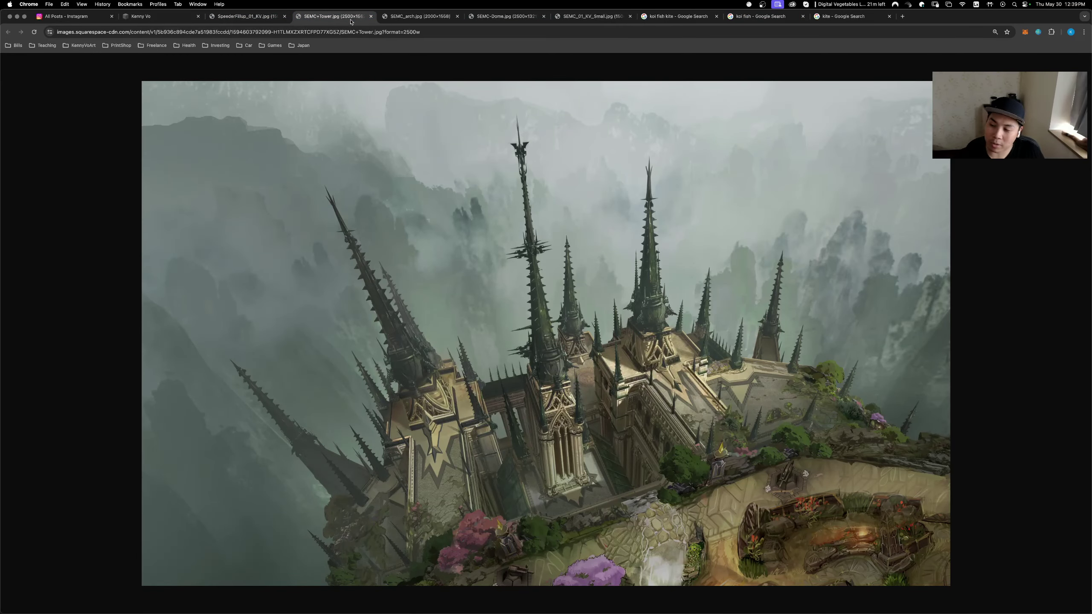
{"action": "left_click", "coordinate": [371, 16]}
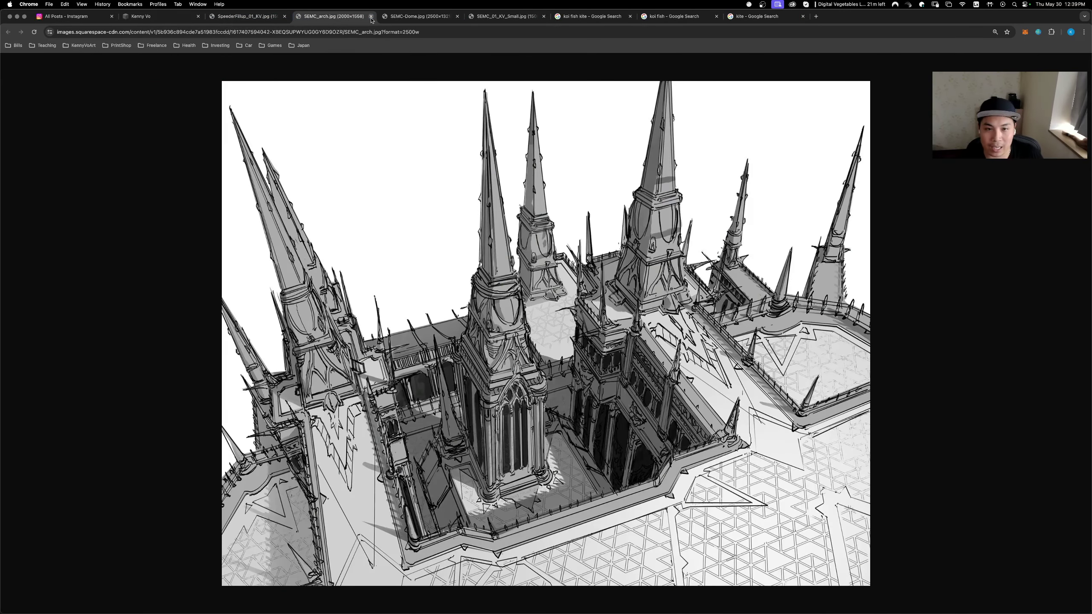
{"action": "left_click", "coordinate": [372, 17]}
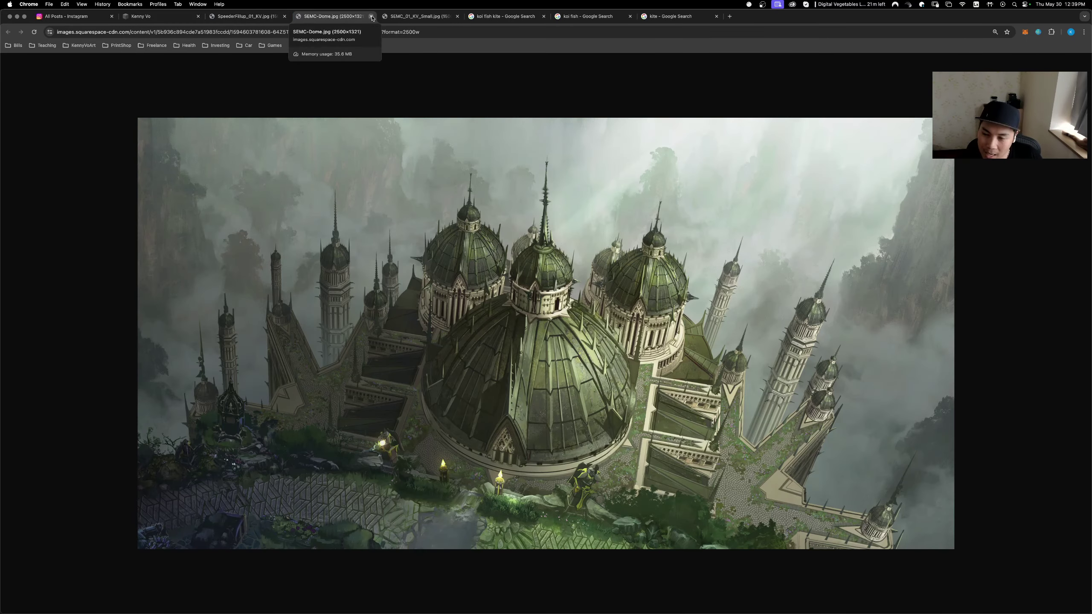
{"action": "left_click", "coordinate": [372, 16]}
{"action": "left_click", "coordinate": [371, 17]}
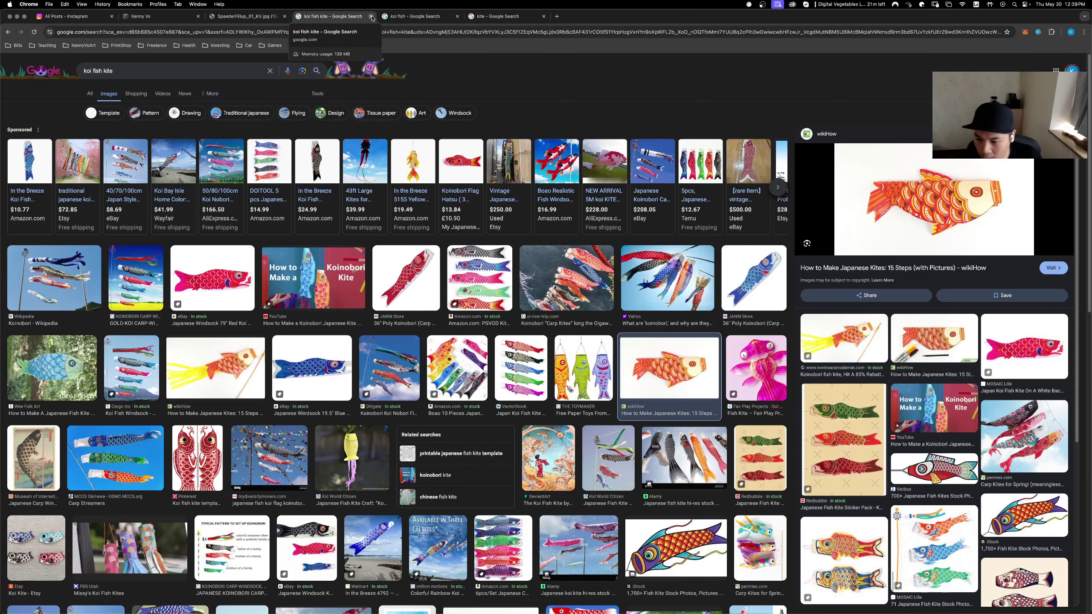
- Close the koi fish kite, koi fish, kite, SpeederFillup_01_KV, Vainglory portfolio and Instagram tabs in the browser
{"action": "left_click", "coordinate": [371, 16]}
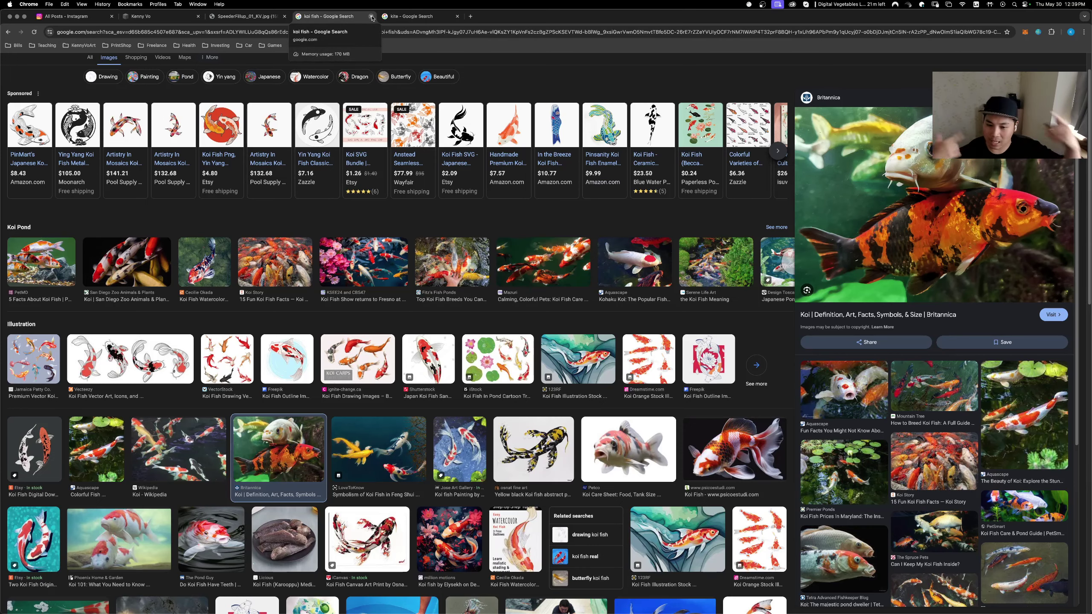
{"action": "left_click", "coordinate": [371, 16]}
{"action": "left_click", "coordinate": [371, 16]}
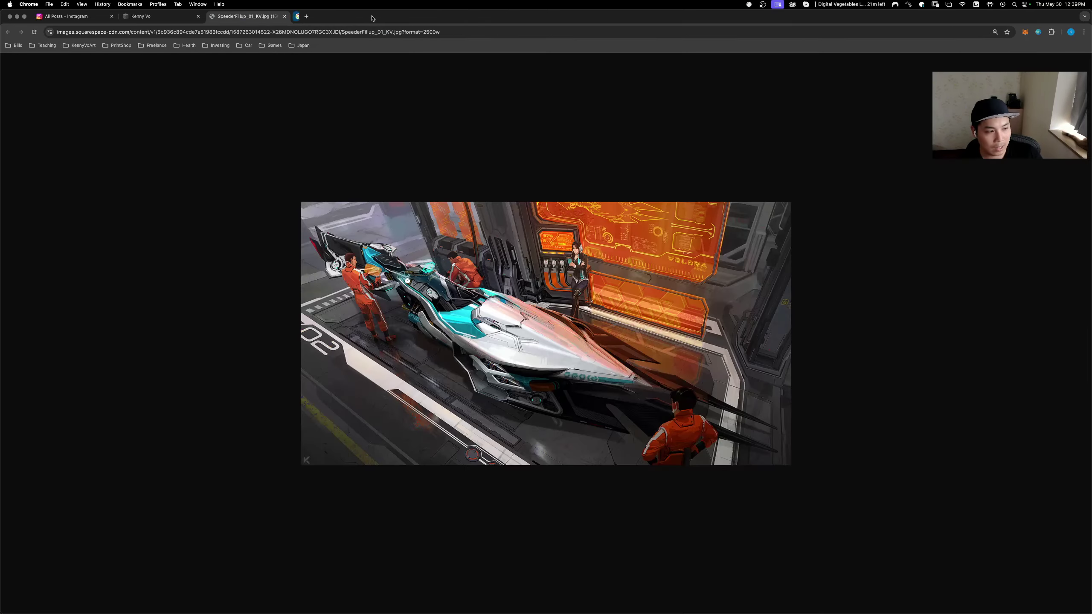
{"action": "left_click", "coordinate": [284, 16]}
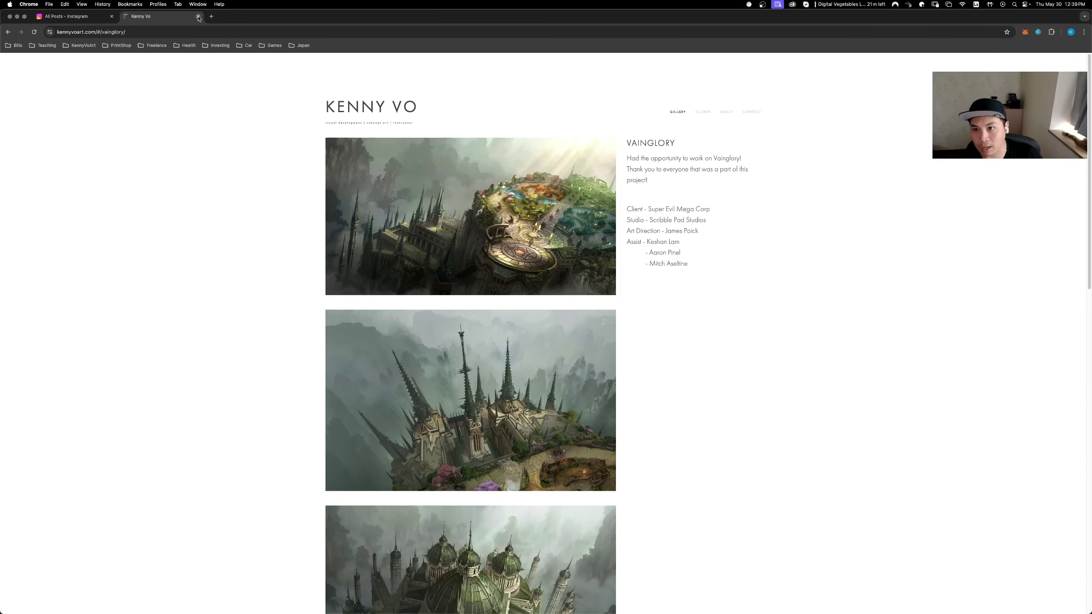
{"action": "left_click", "coordinate": [199, 17]}
{"action": "left_click", "coordinate": [112, 17]}
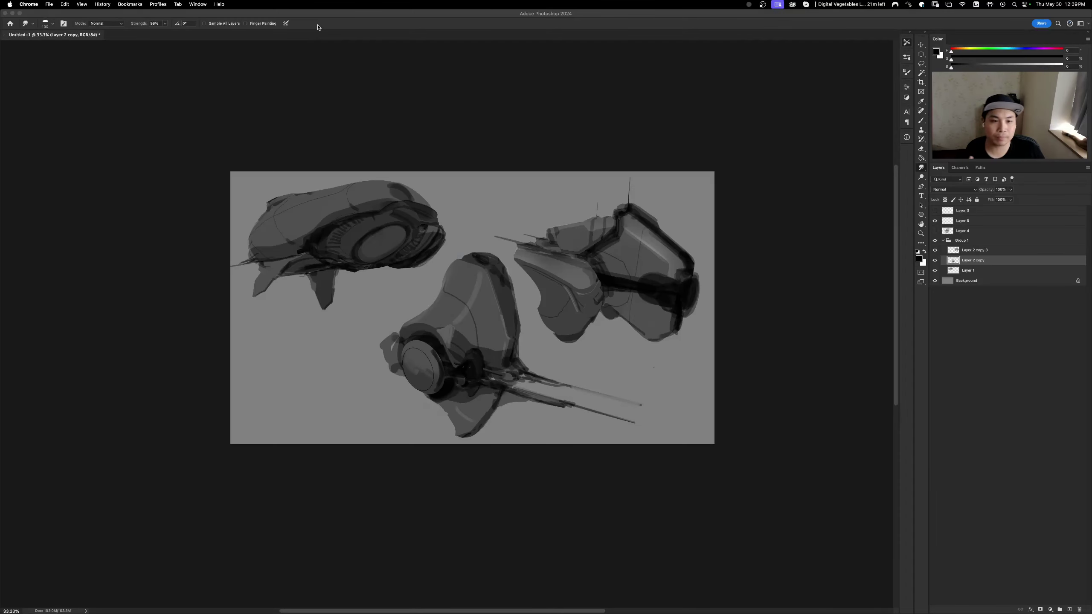
- Switch back to Photoshop and compare the ship sketches with the last edit undone and restored
{"action": "left_click", "coordinate": [834, 316]}
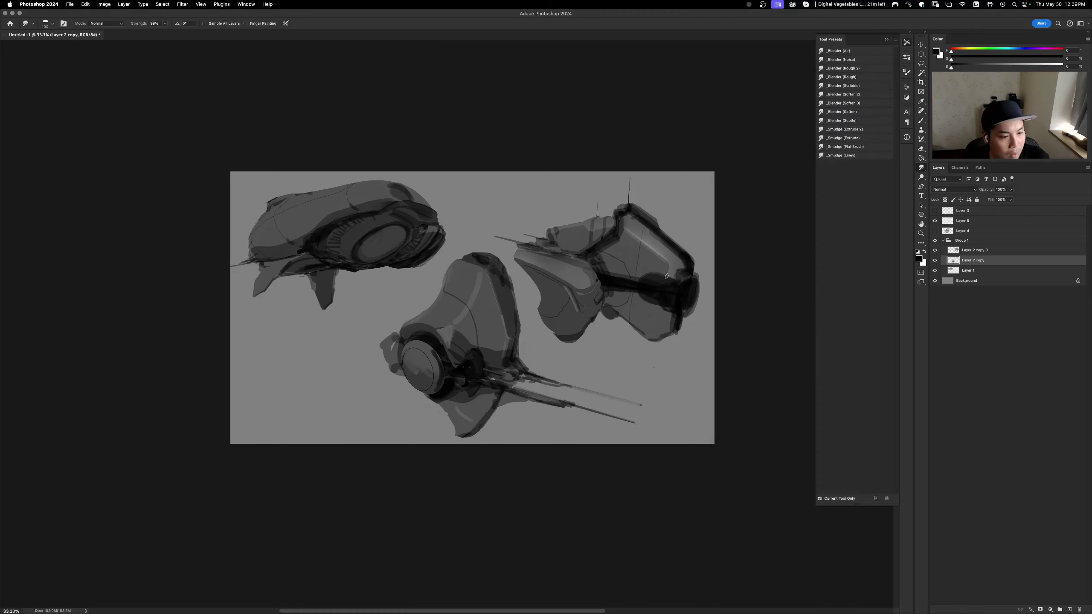
{"action": "key", "text": "v"}
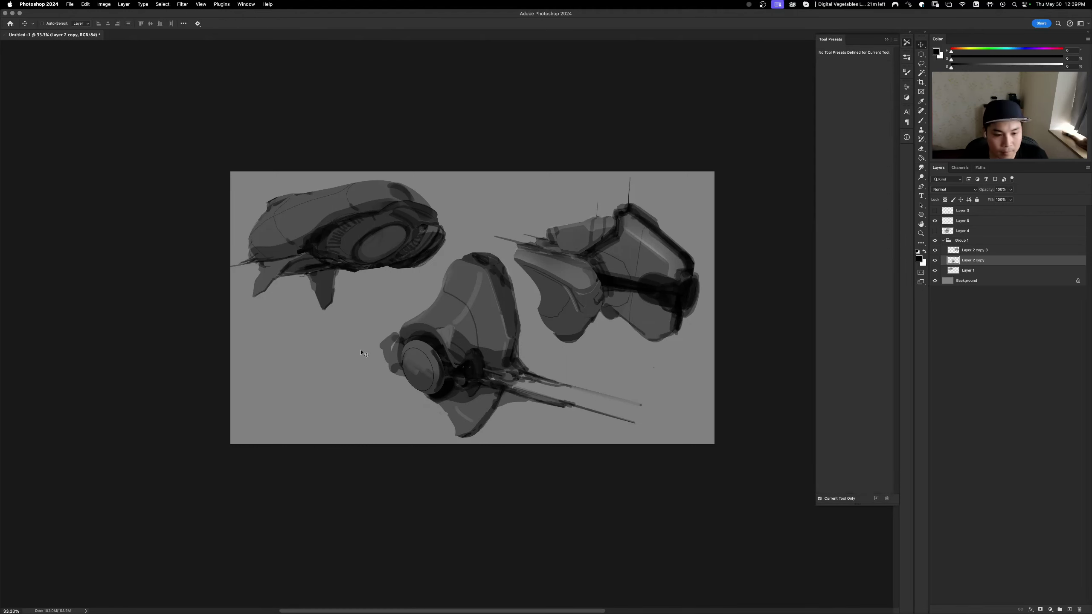
{"action": "mouse_move", "coordinate": [361, 354]}
{"action": "left_mouse_down"}
{"action": "mouse_move", "coordinate": [462, 312]}
{"action": "mouse_move", "coordinate": [445, 328]}
{"action": "left_mouse_up"}
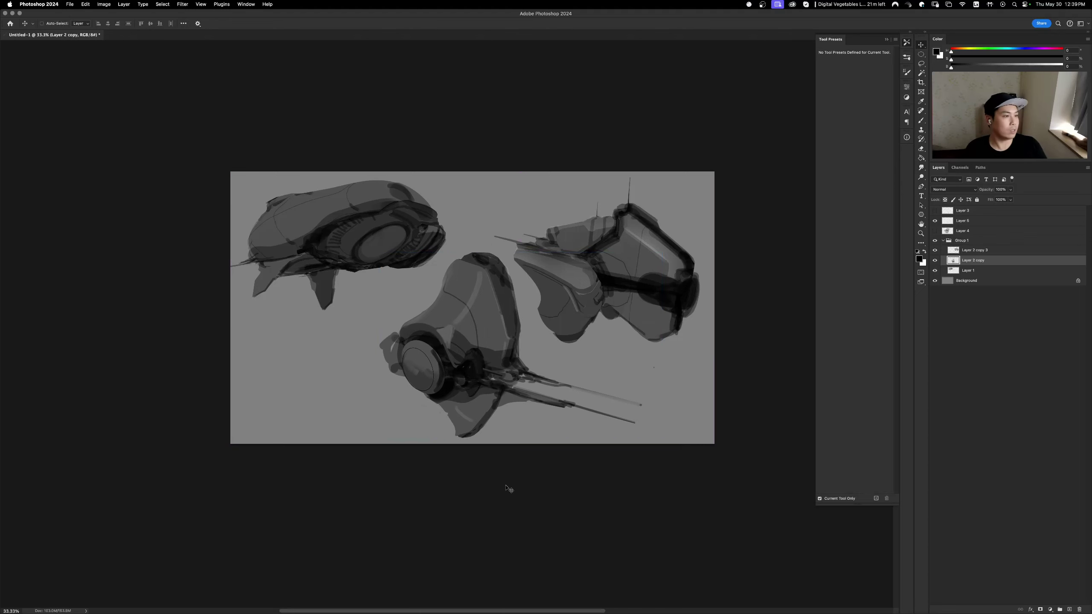
{"action": "key", "text": "b"}
{"action": "key", "text": "super+z"}
{"action": "key", "text": "super+shift+z"}
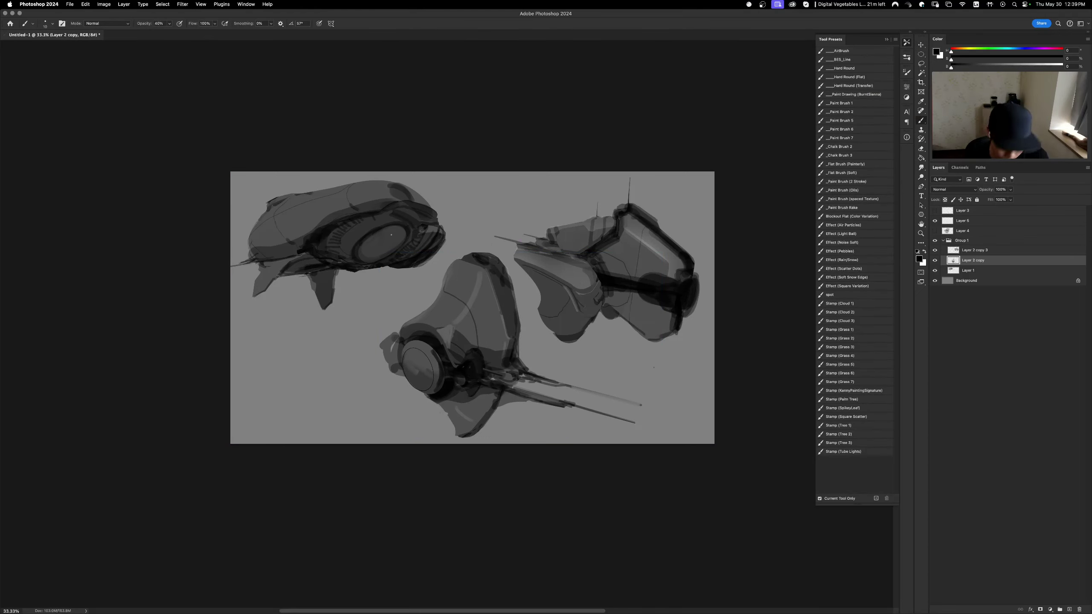
- Lasso and delete the stray area beside the fish-like ship's nose on Layer 1, and lasso the small patch below its hull
{"action": "key", "text": "v"}
{"action": "mouse_move", "coordinate": [447, 234]}
{"action": "left_mouse_down"}
{"action": "mouse_move", "coordinate": [463, 239]}
{"action": "mouse_move", "coordinate": [436, 212]}
{"action": "mouse_move", "coordinate": [452, 228]}
{"action": "left_mouse_up"}
{"action": "key", "text": "l"}
{"action": "key", "text": "Delete"}
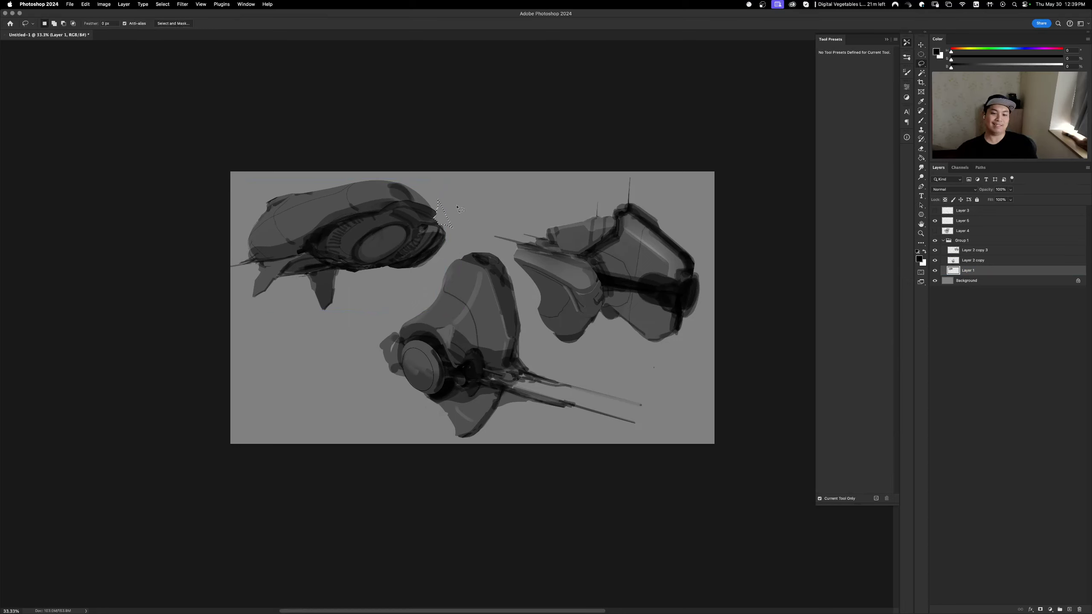
{"action": "key", "text": "super+d"}
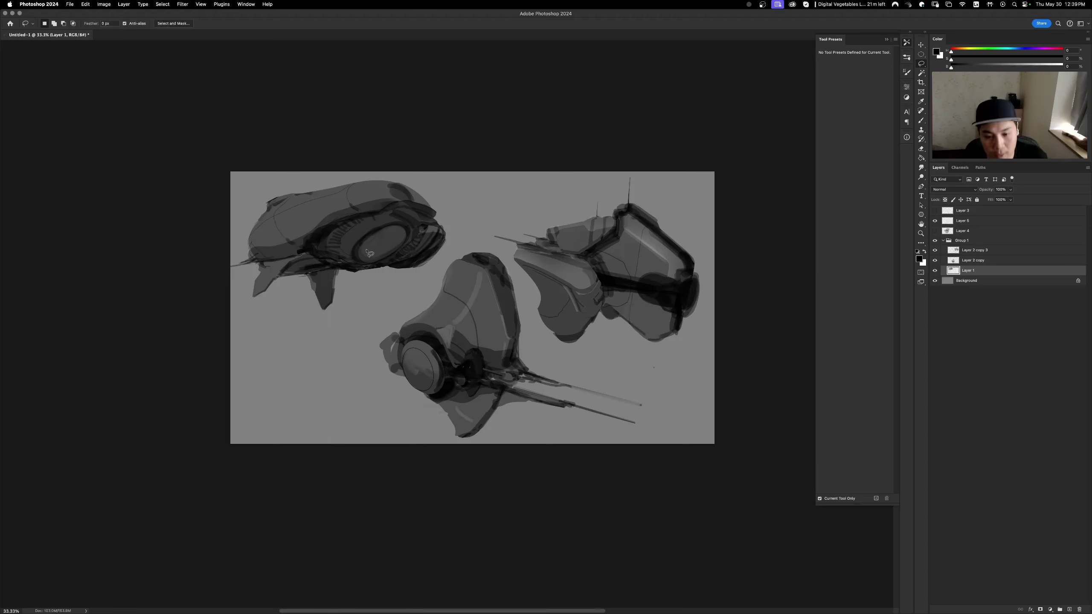
{"action": "left_click_drag", "start_coordinate": [357, 297], "coordinate": [372, 306]}
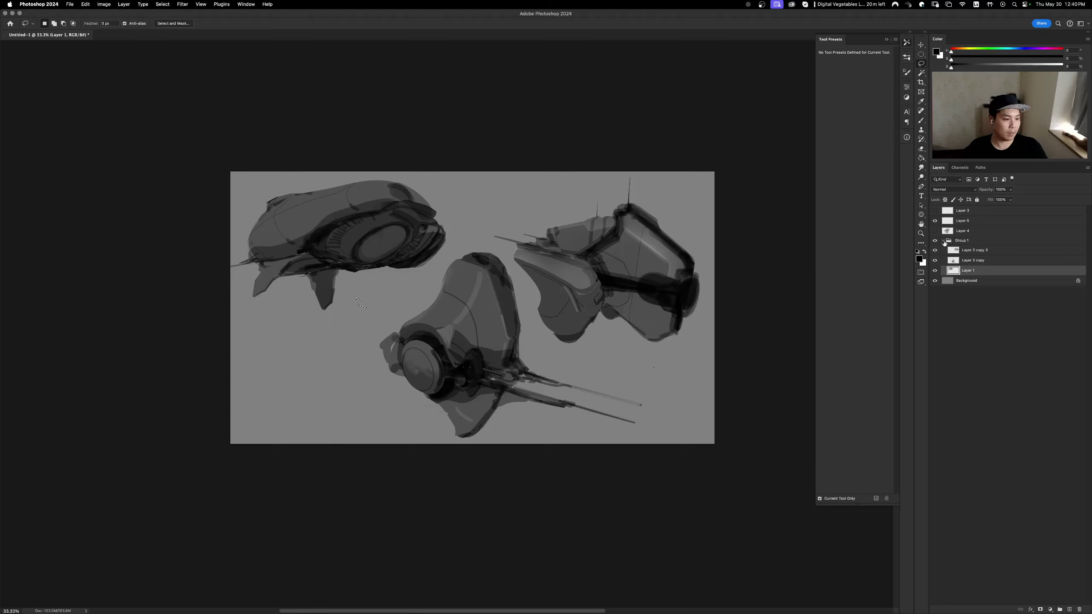